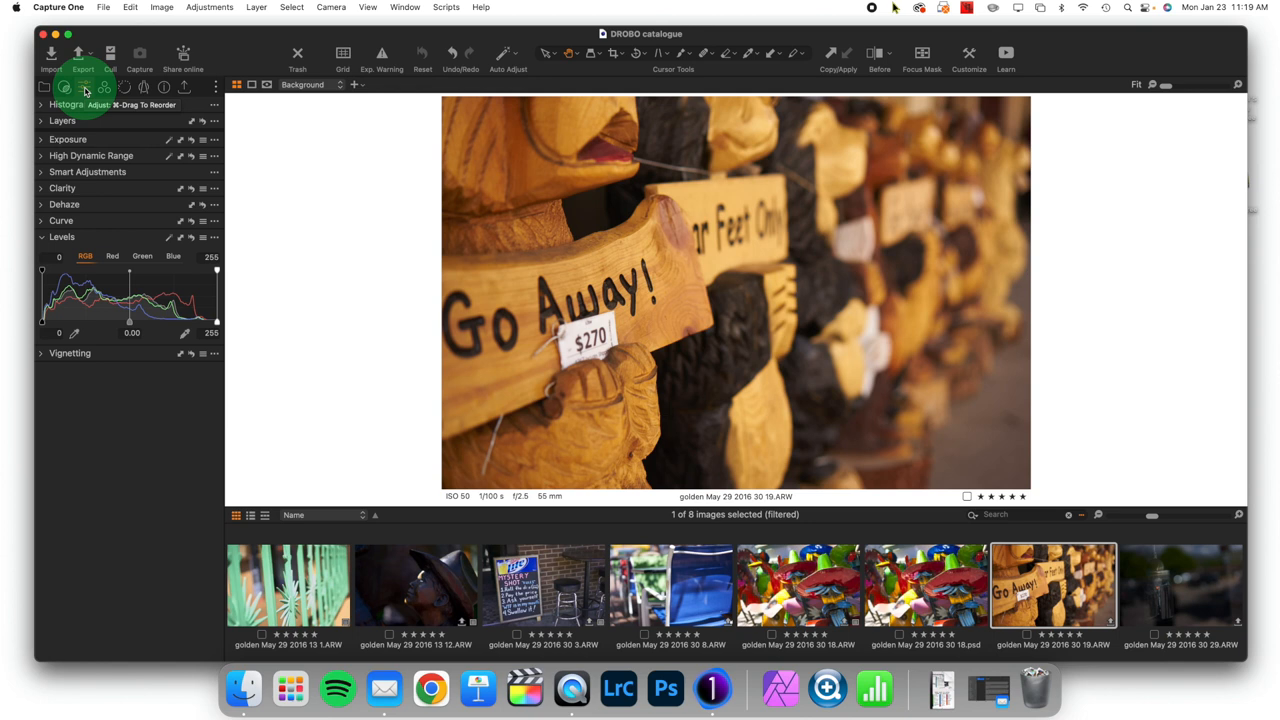
# Detach the Levels tool into a floating panel and widen it to stretch the histogram.
pyautogui.moveTo(100, 237); pyautogui.dragTo(433, 200)
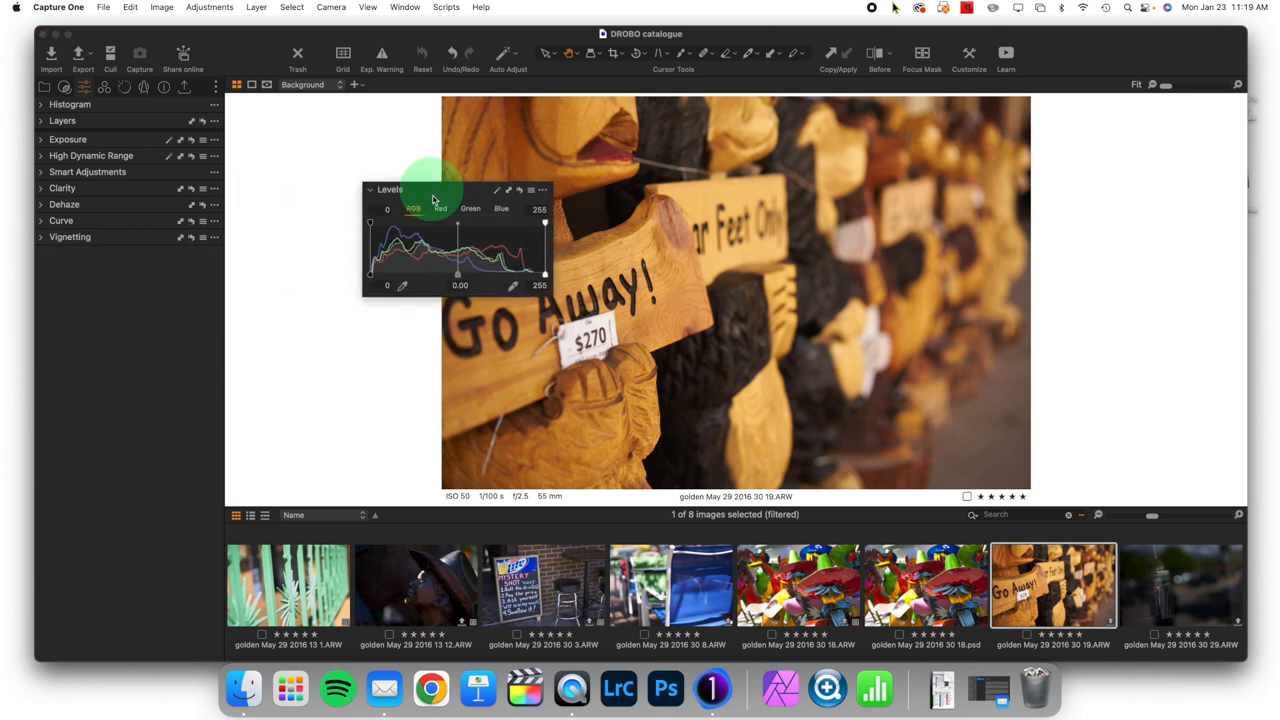
pyautogui.moveTo(543, 240); pyautogui.dragTo(645, 303)
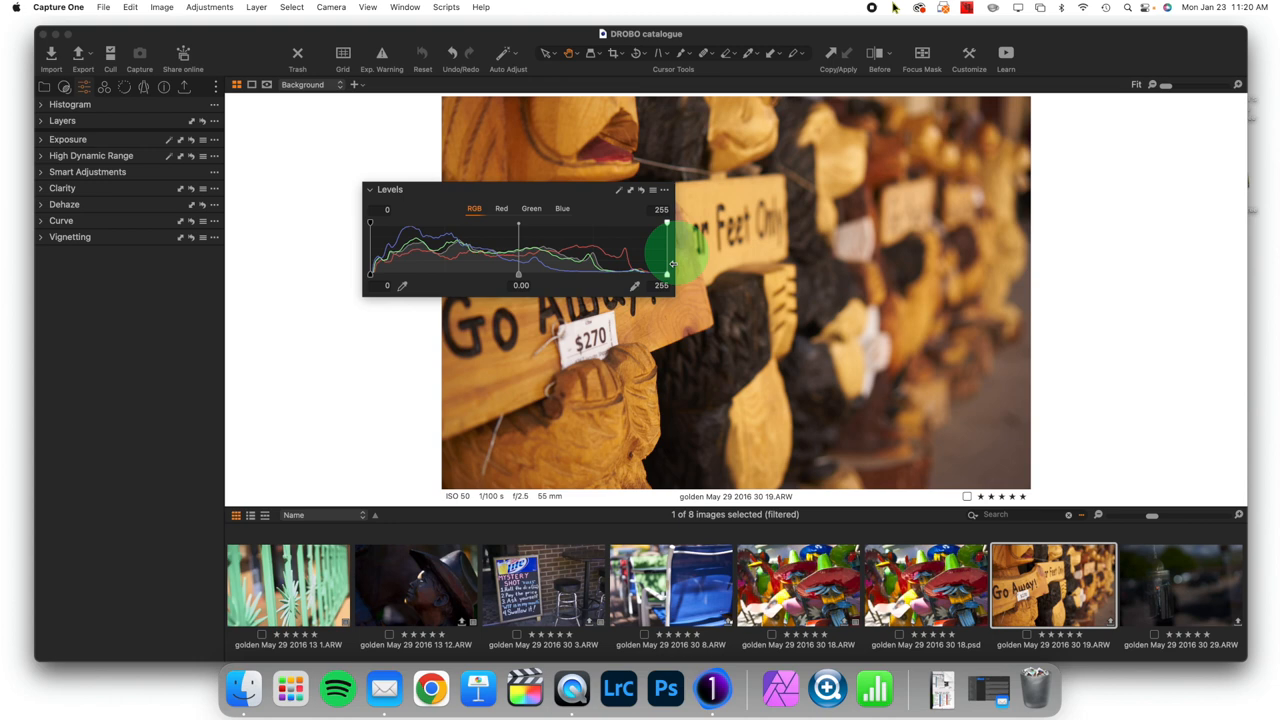
# Experiment with the white and black point handles, returning them to 255 and 0.
pyautogui.moveTo(667, 273); pyautogui.dragTo(603, 273)
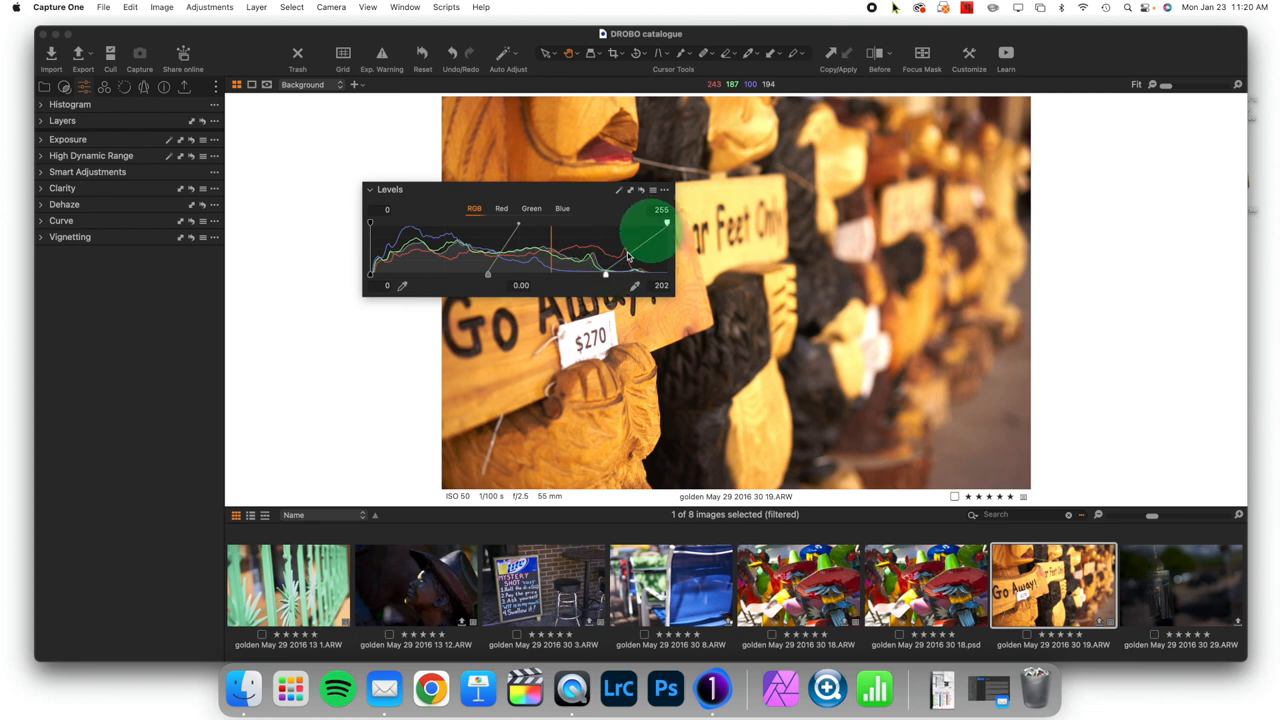
pyautogui.moveTo(605, 273); pyautogui.dragTo(670, 276)
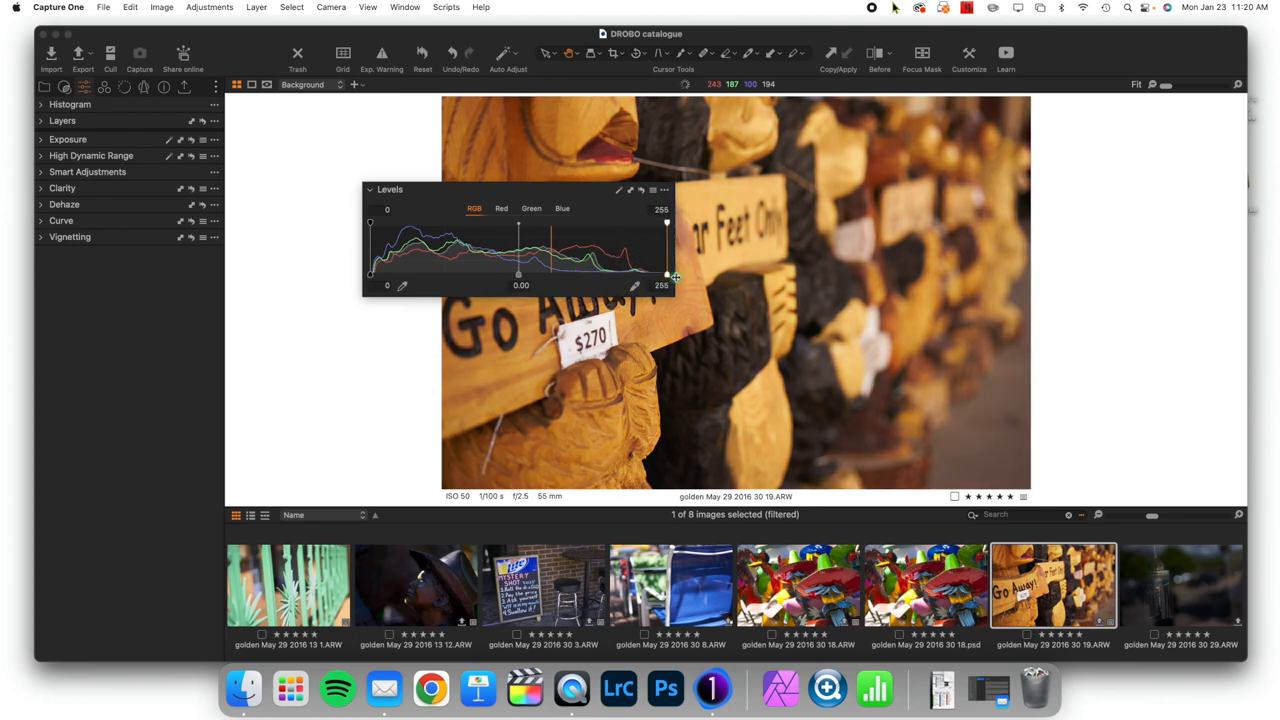
pyautogui.moveTo(414, 284)
pyautogui.mouseDown()
pyautogui.moveTo(370, 278)
pyautogui.moveTo(369, 230)
pyautogui.mouseUp()
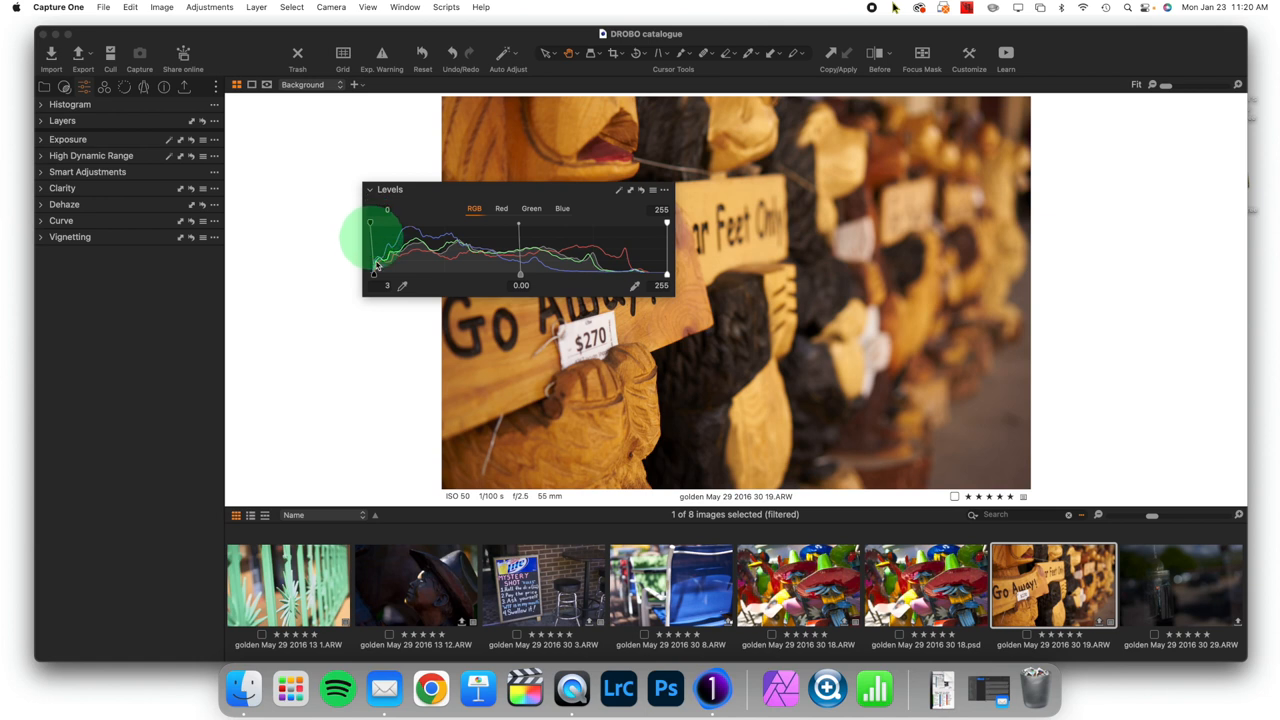
pyautogui.moveTo(371, 273); pyautogui.dragTo(366, 273)
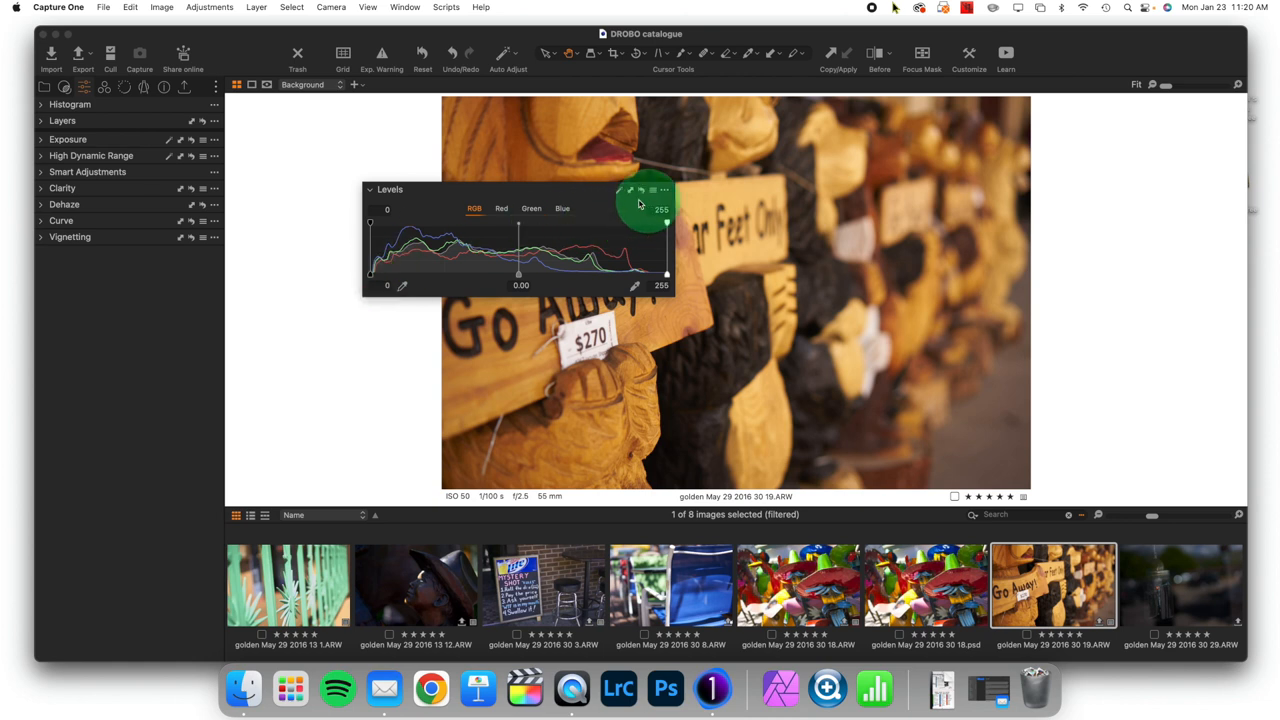
# Apply Auto Levels (black 3, white 235) and move the Levels panel off the photo.
pyautogui.click(619, 192)
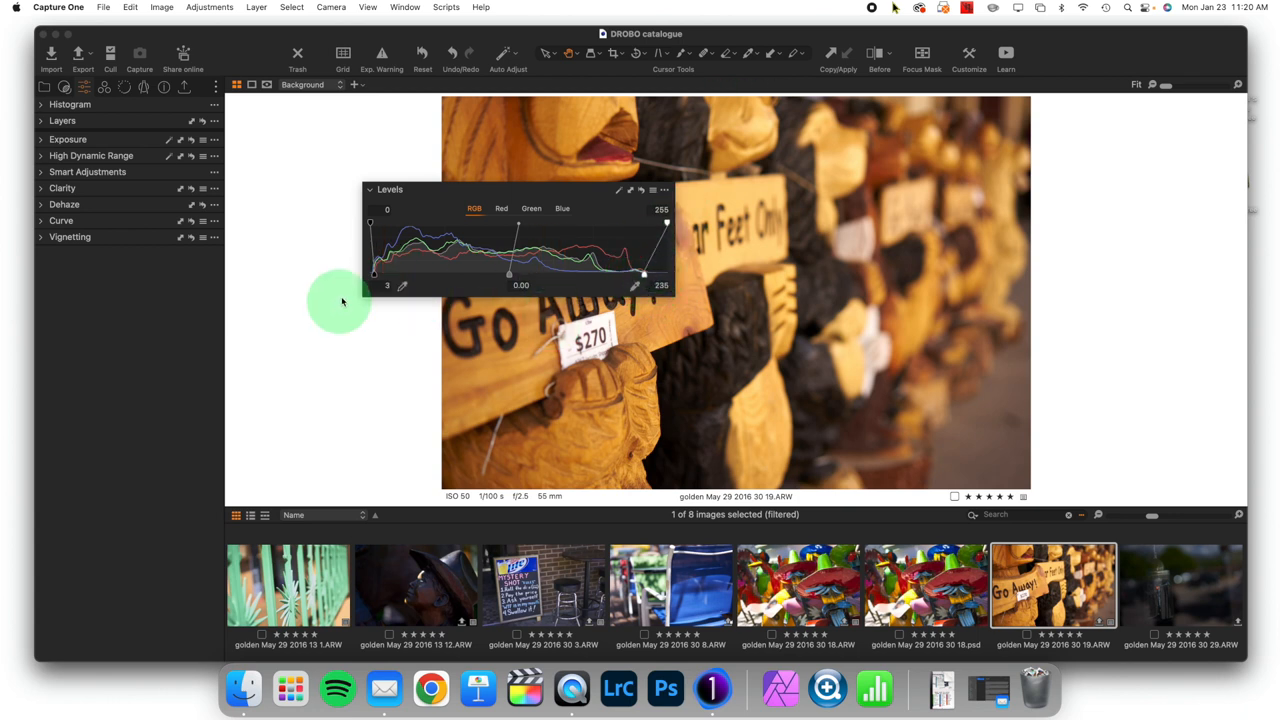
pyautogui.moveTo(461, 191); pyautogui.dragTo(245, 192)
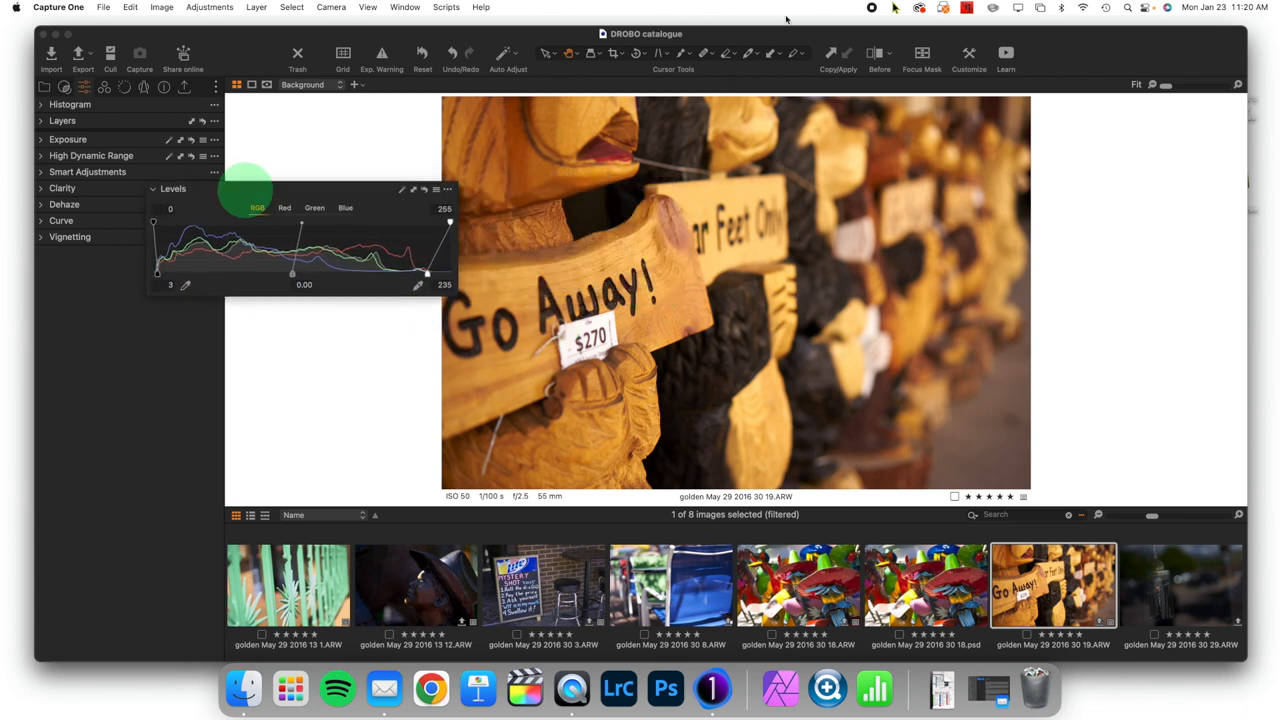
# Show a before/after split and slide the divider to reveal more of the original.
pyautogui.click(875, 53)
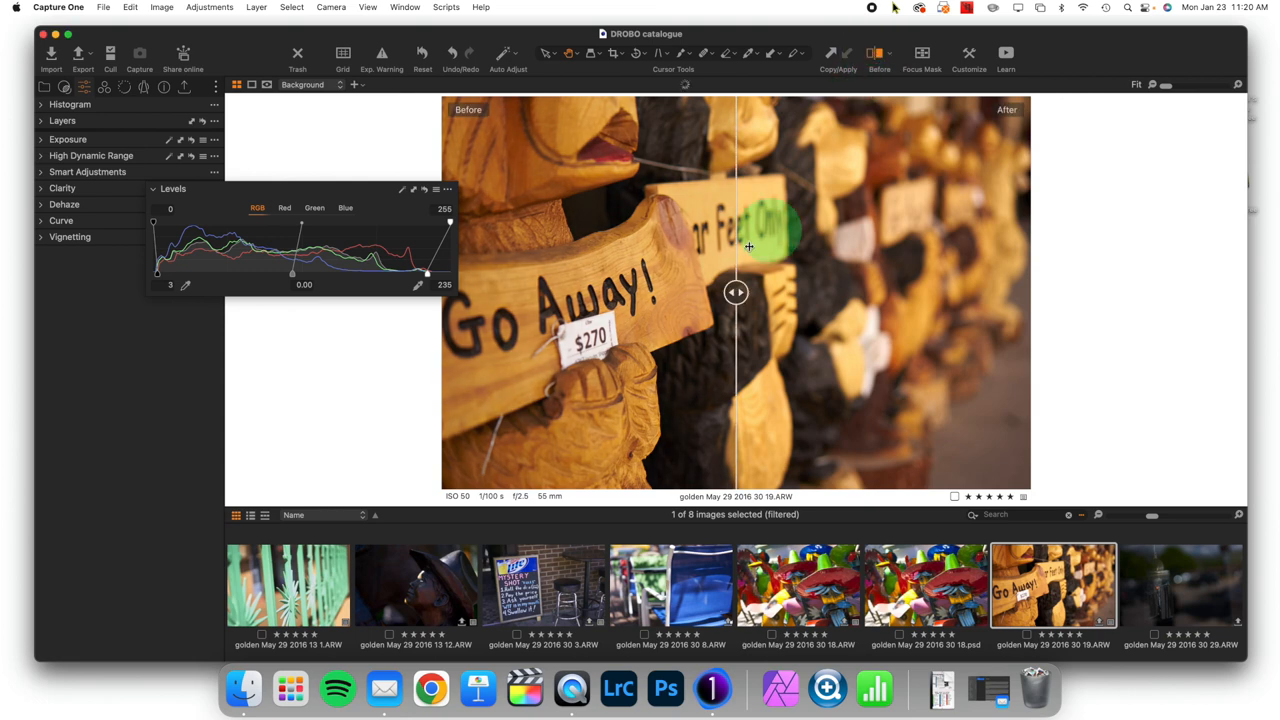
pyautogui.moveTo(736, 292)
pyautogui.mouseDown()
pyautogui.moveTo(1066, 294)
pyautogui.moveTo(400, 274)
pyautogui.mouseUp()
# Exit the before/after view and move the Levels panel lower, away from the sign.
pyautogui.click(875, 54)
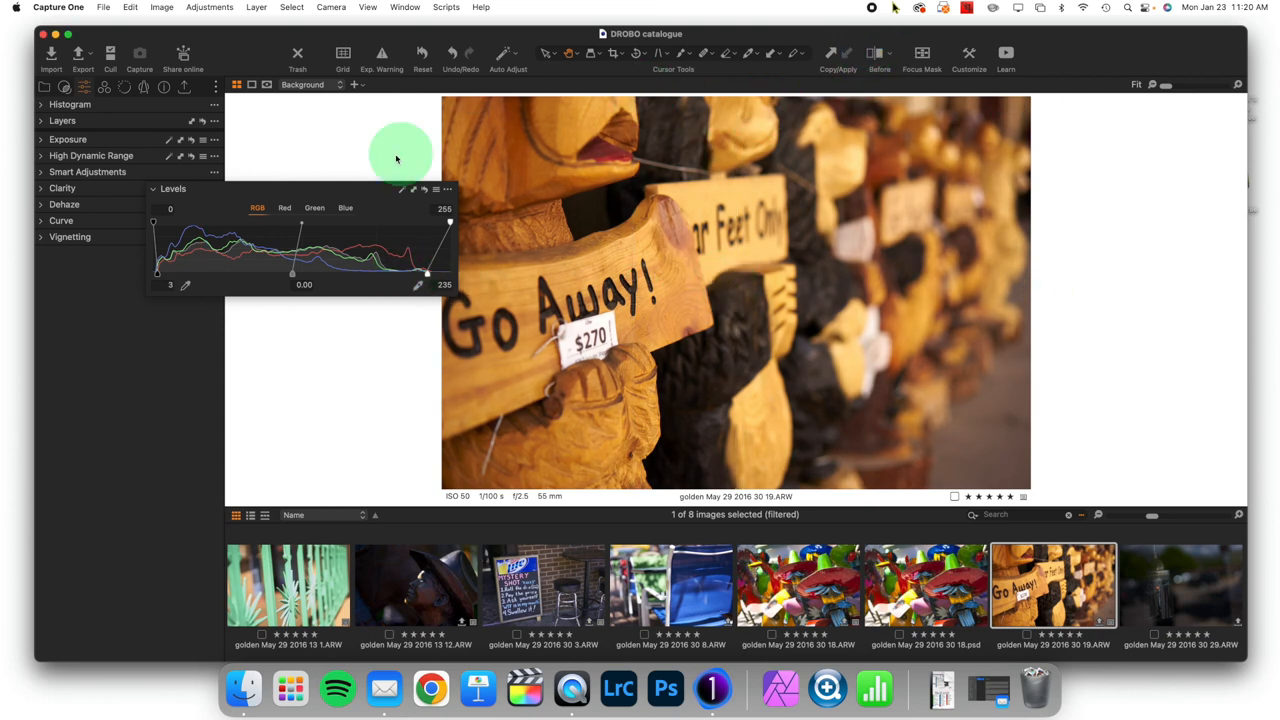
pyautogui.moveTo(349, 192); pyautogui.dragTo(428, 374)
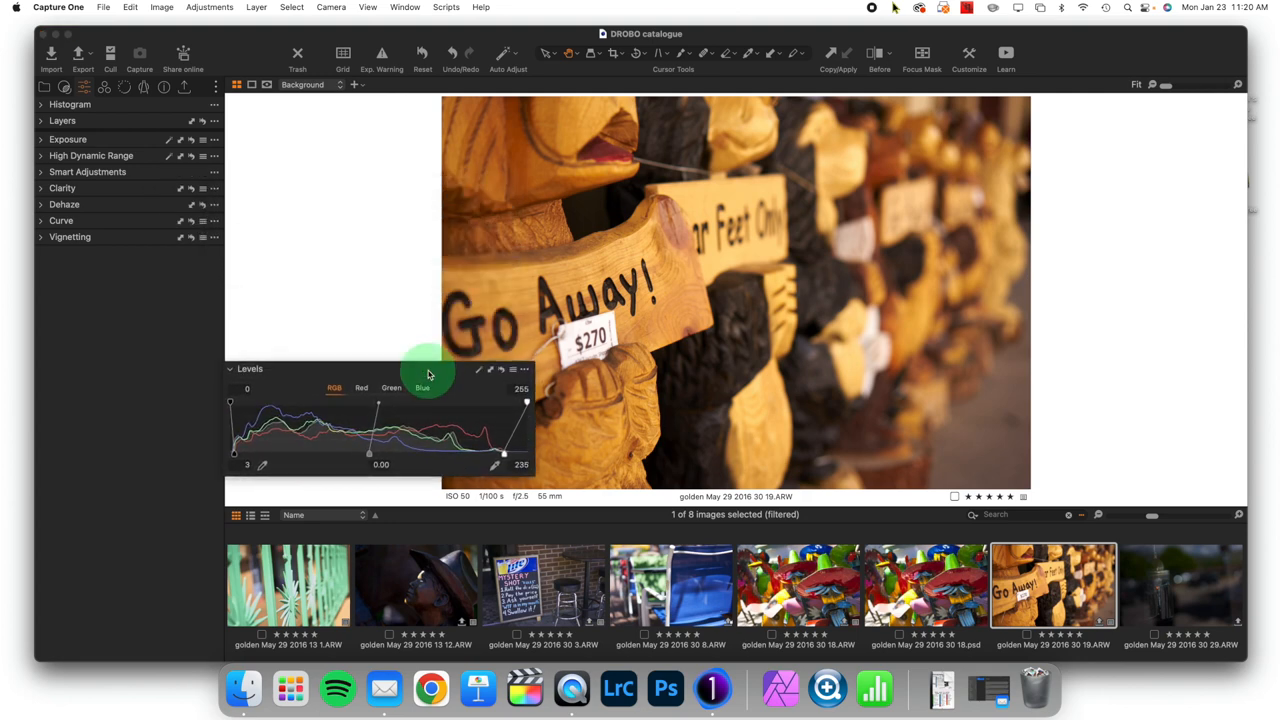